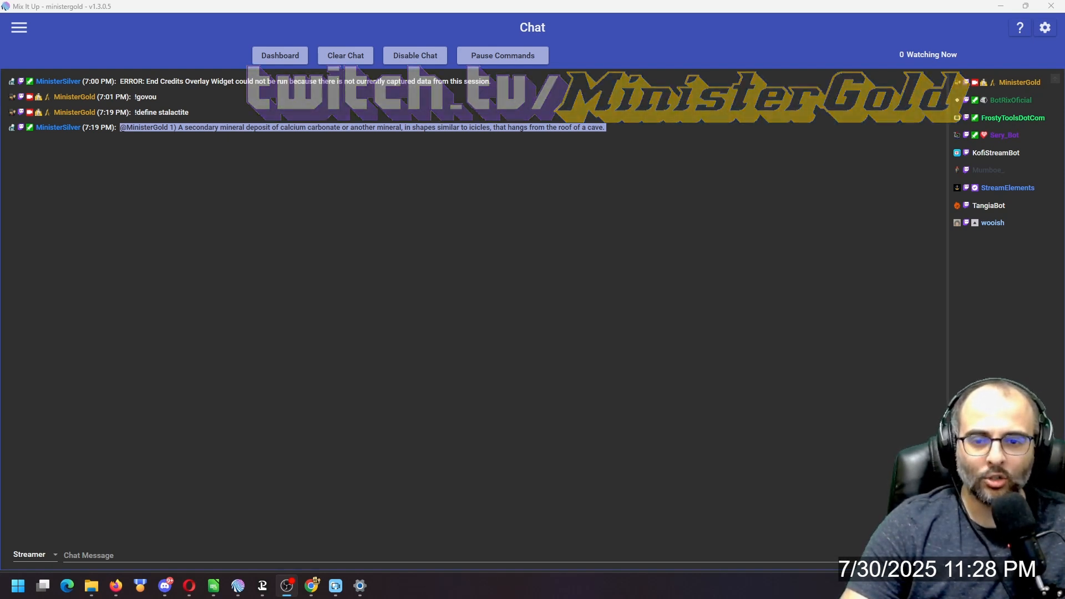
Open the About page from the navigation menu to check the application version.
click(20, 29)
scroll(77, 432, down, 3)
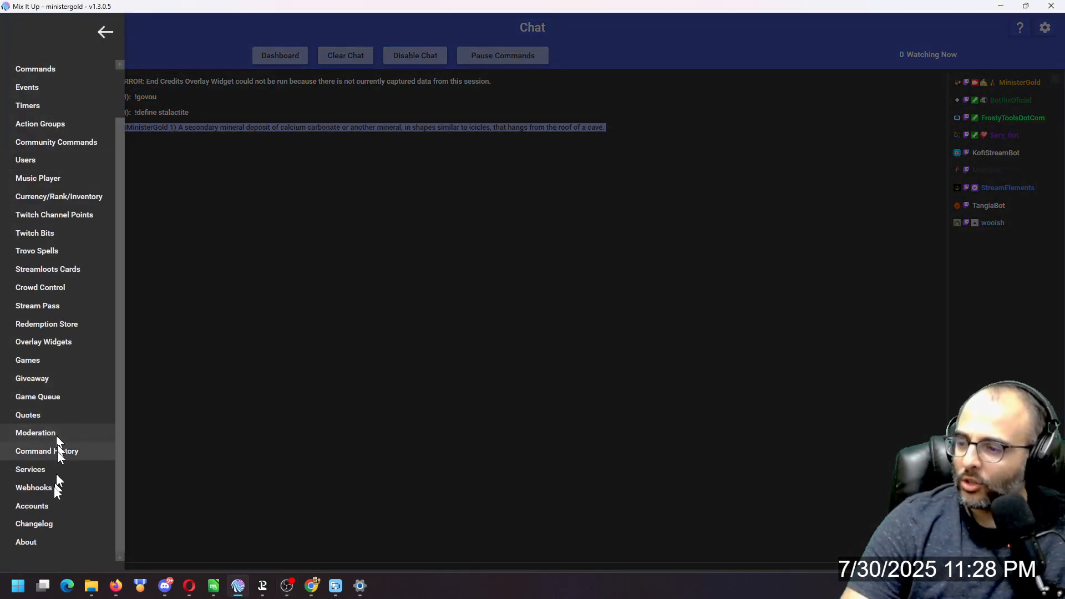
click(40, 539)
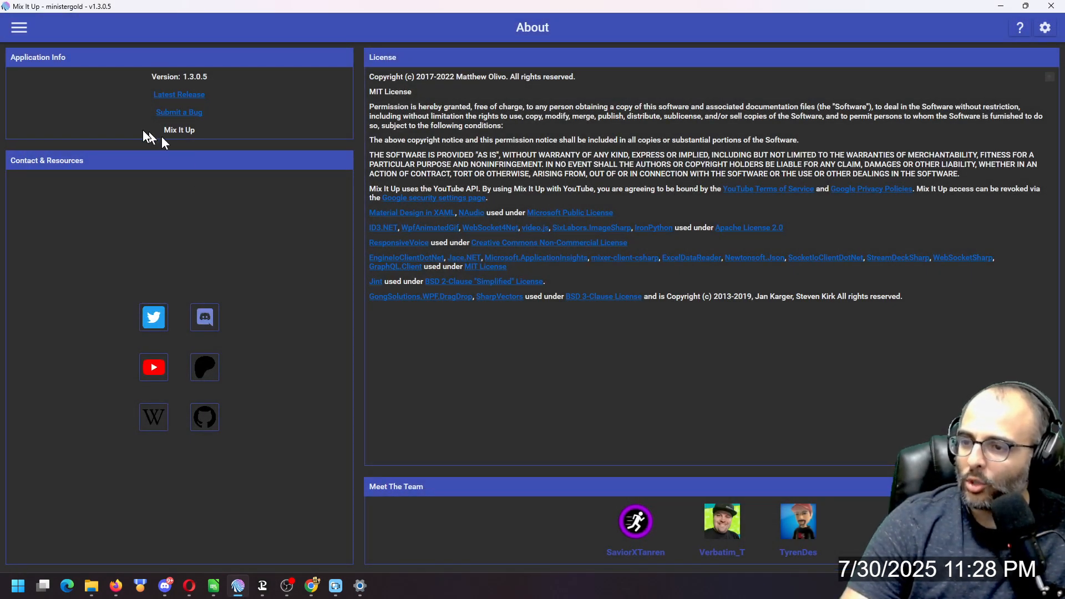
Go to Commands, filter by name "define", and open the define command in the Command Editor.
click(21, 28)
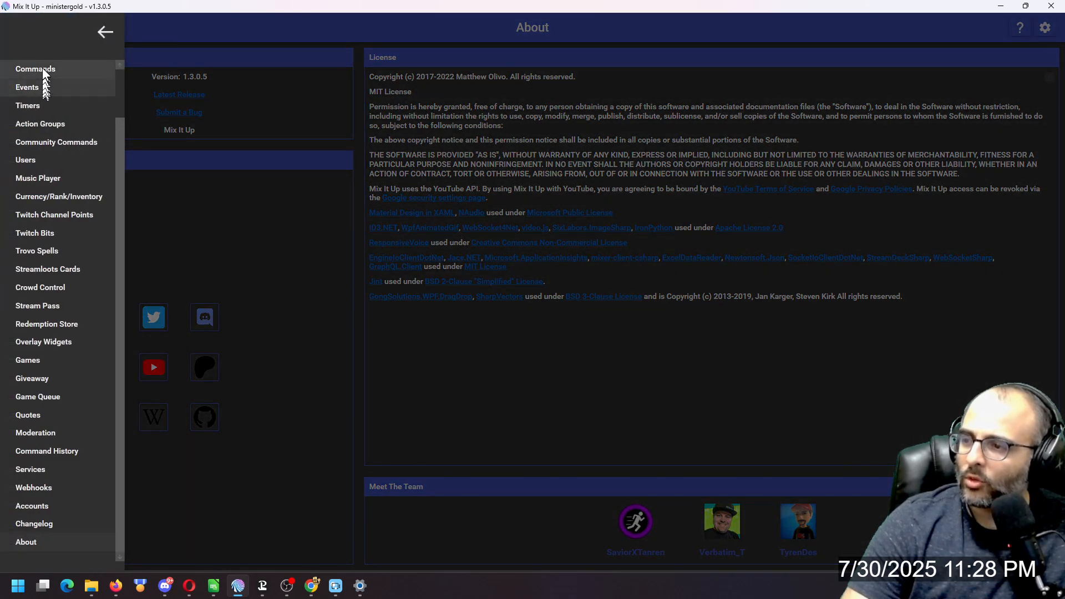
click(42, 67)
click(619, 61)
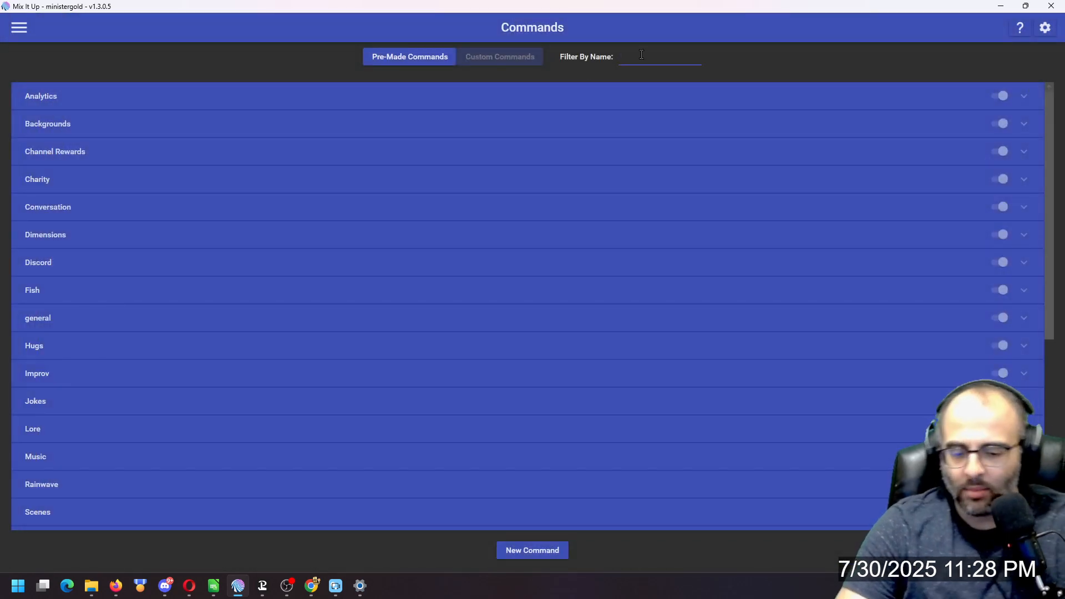
text(define)
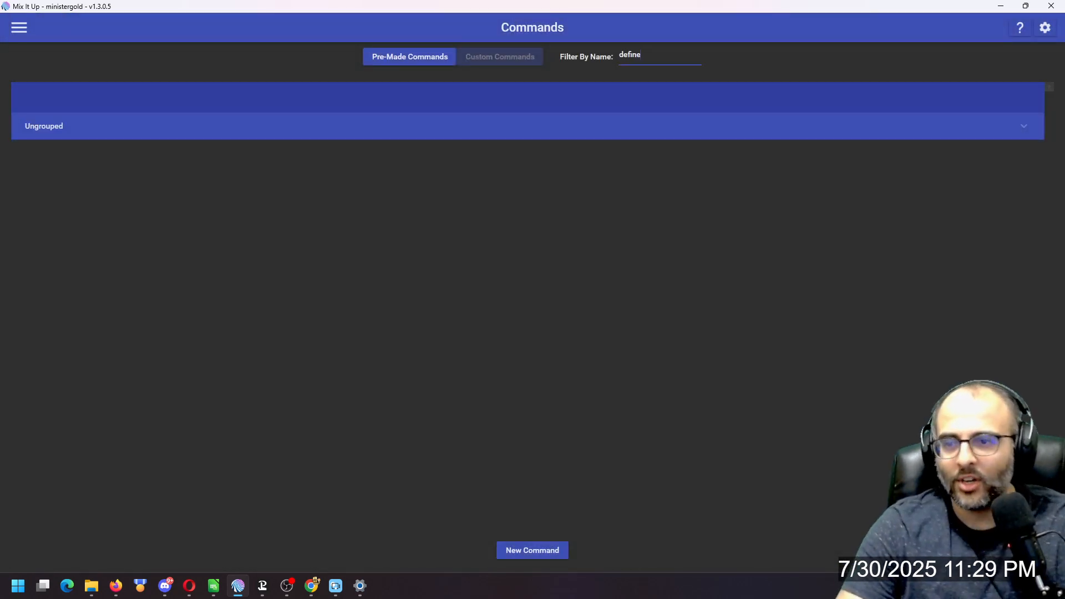
click(625, 132)
click(968, 178)
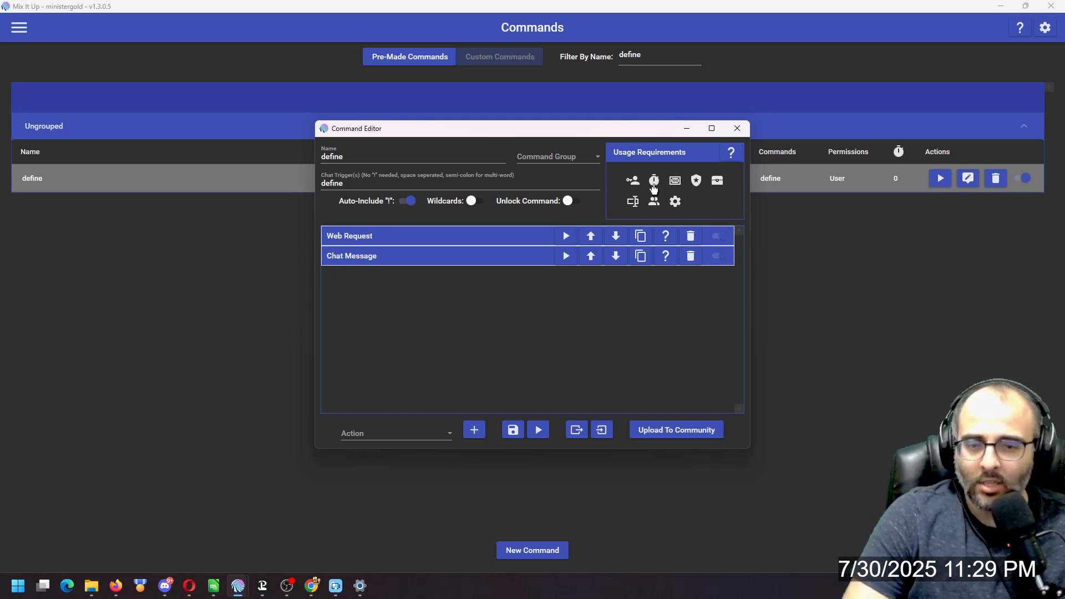
click(396, 434)
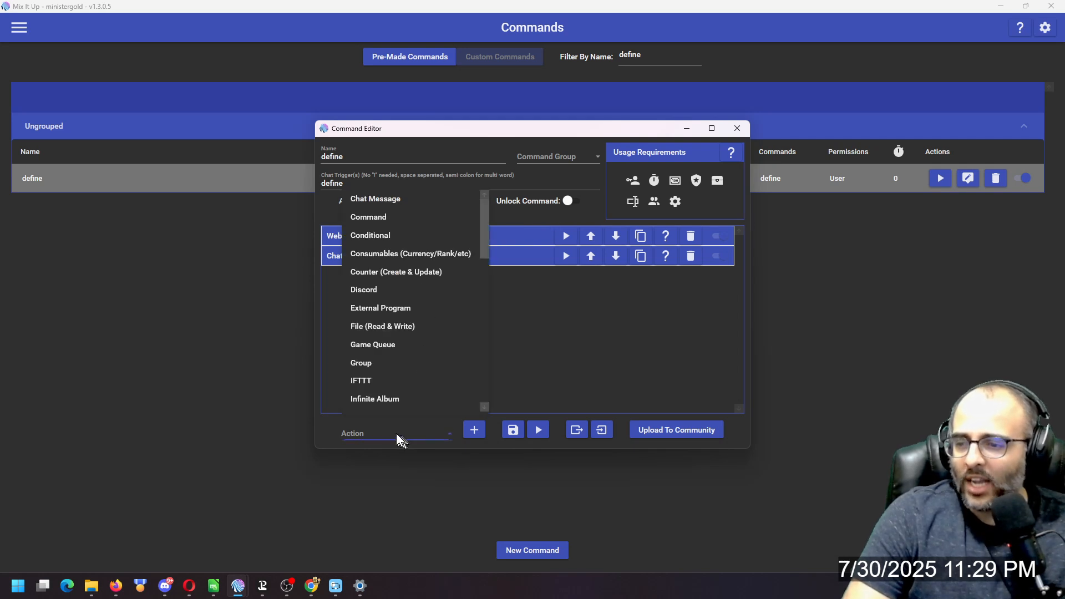
scroll(421, 383, down, 10)
scroll(420, 374, down, 2)
click(517, 364)
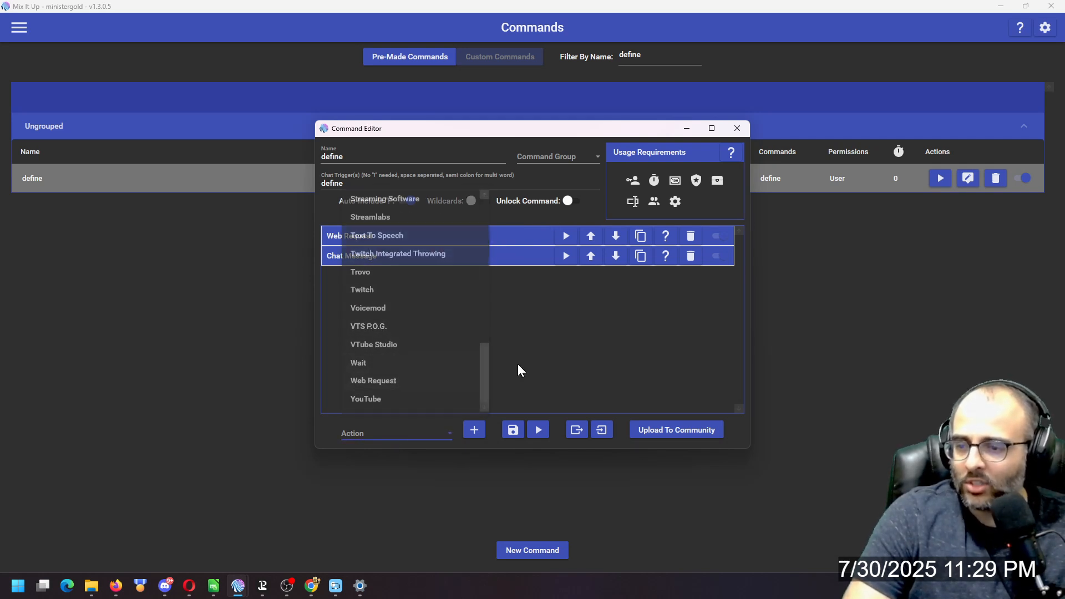
Inspect the Web Request action's URL and JSON value pair, then the Chat Message action's text.
click(480, 238)
click(484, 273)
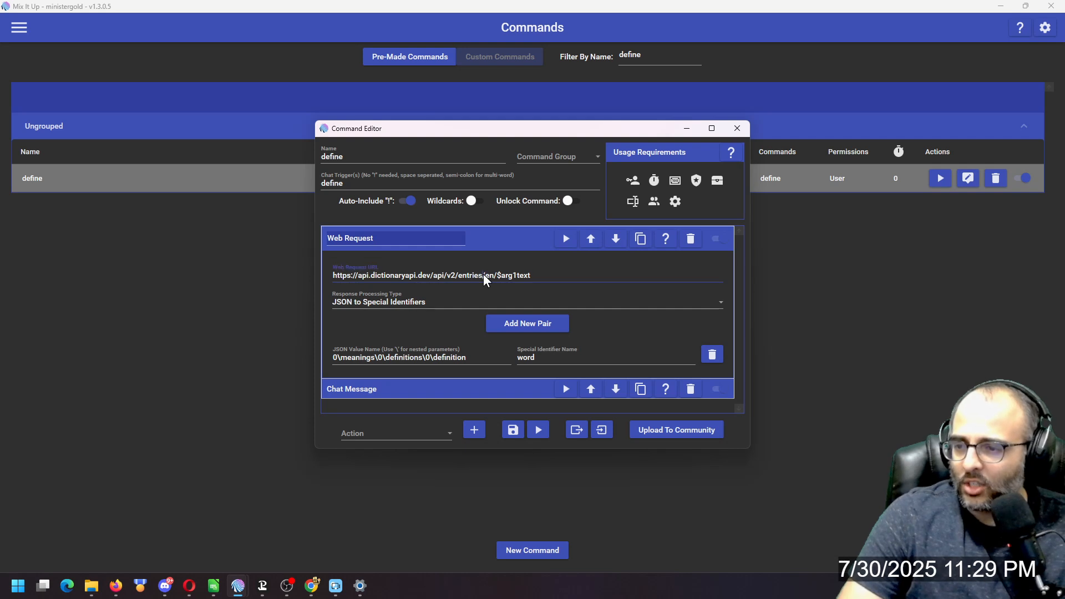
key(ctrl+a)
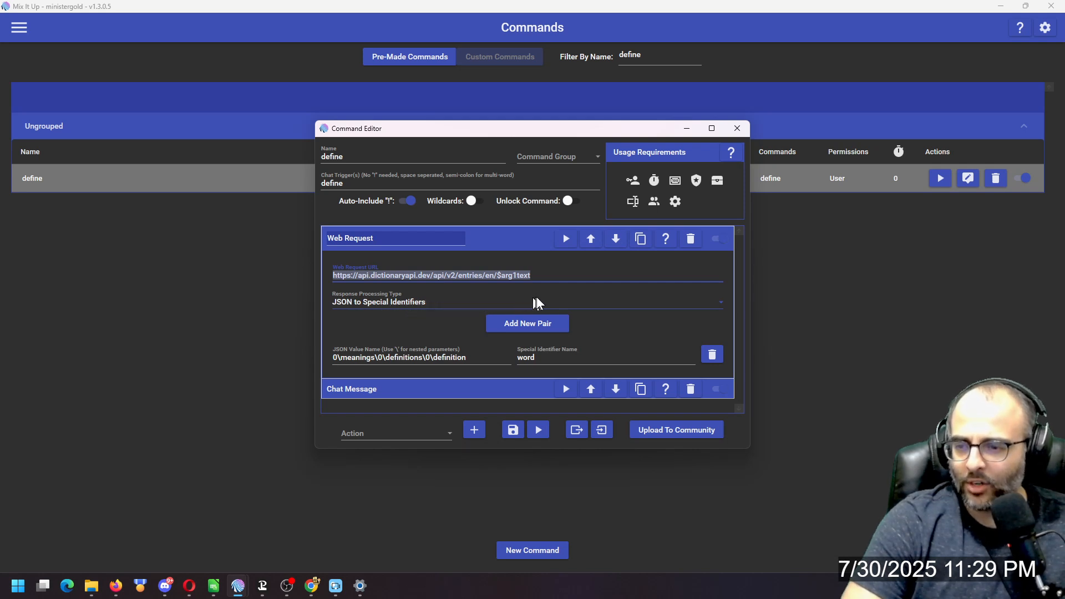
drag(356, 358, 458, 357)
click(458, 357)
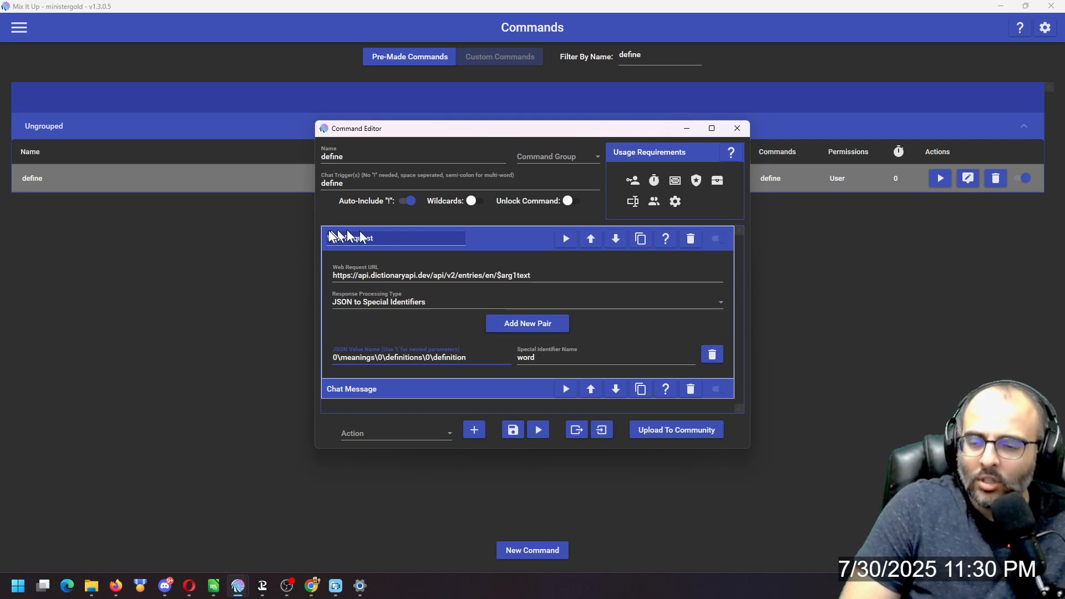
click(492, 247)
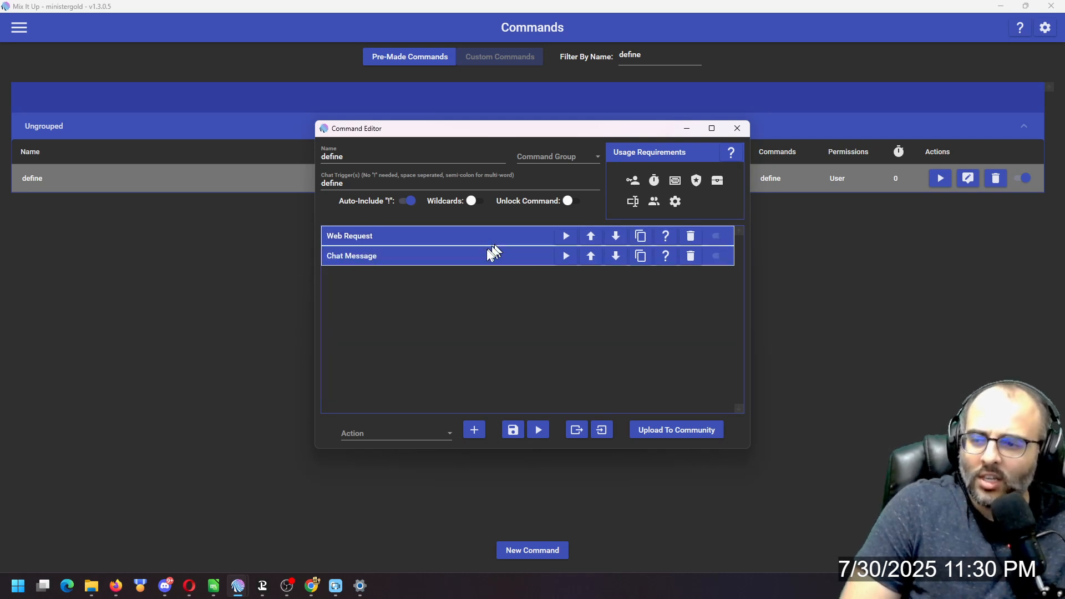
click(436, 262)
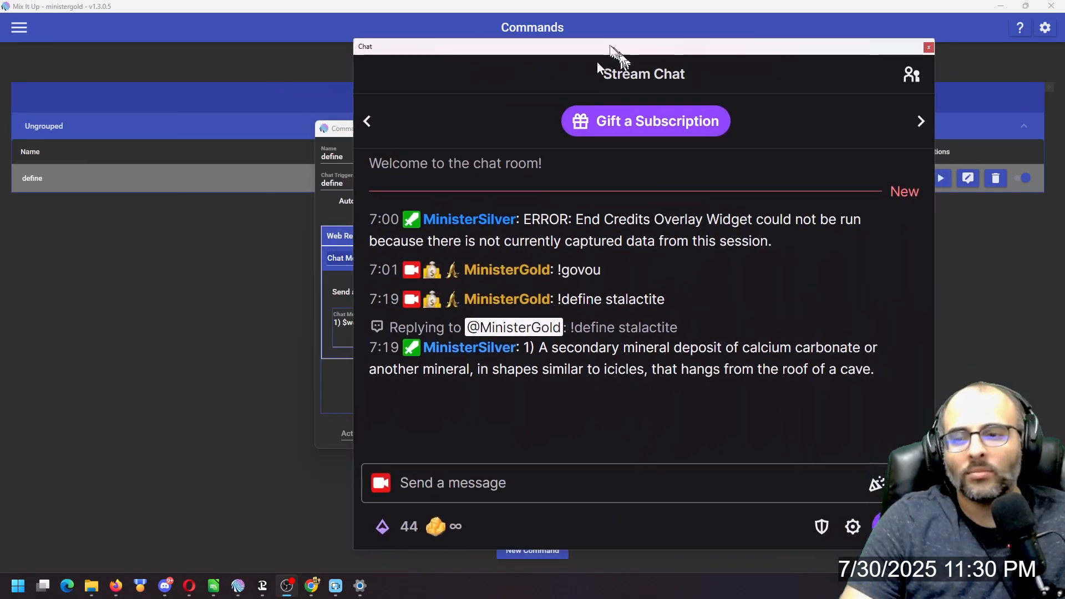
Move the stream chat window into view and send the message "!define blabber".
drag(610, 50, 564, 33)
click(426, 451)
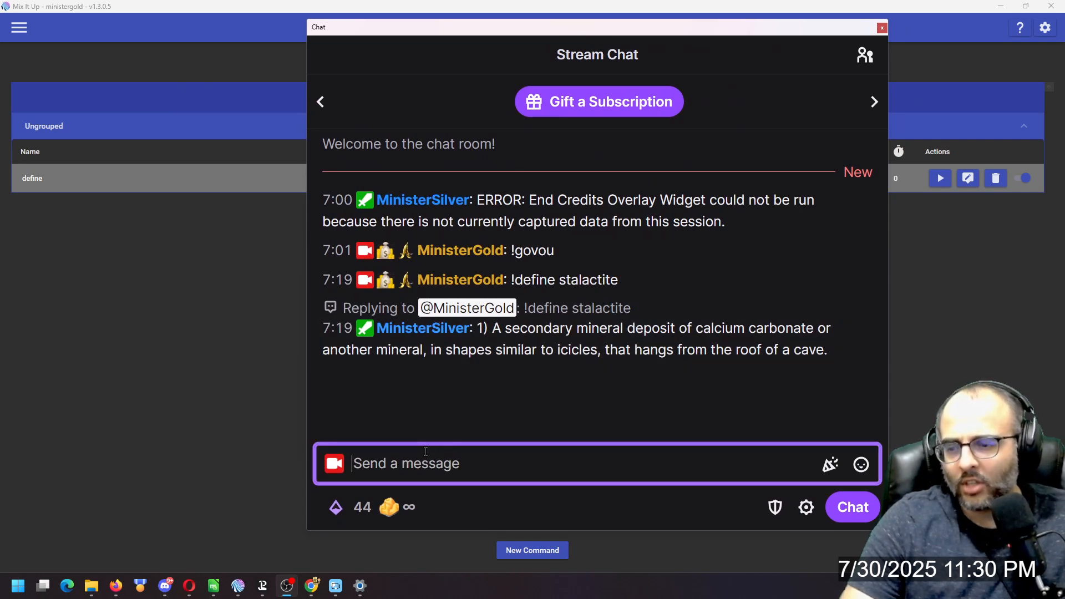
text(!define blabber)
key(Return)
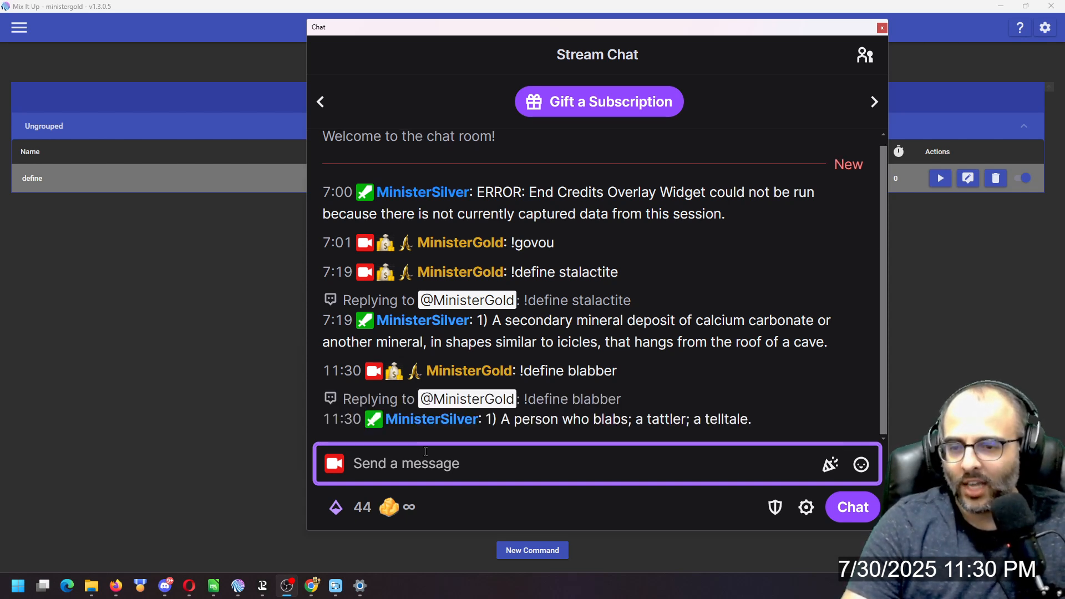
Send the chat message "!define blab".
text(!d)
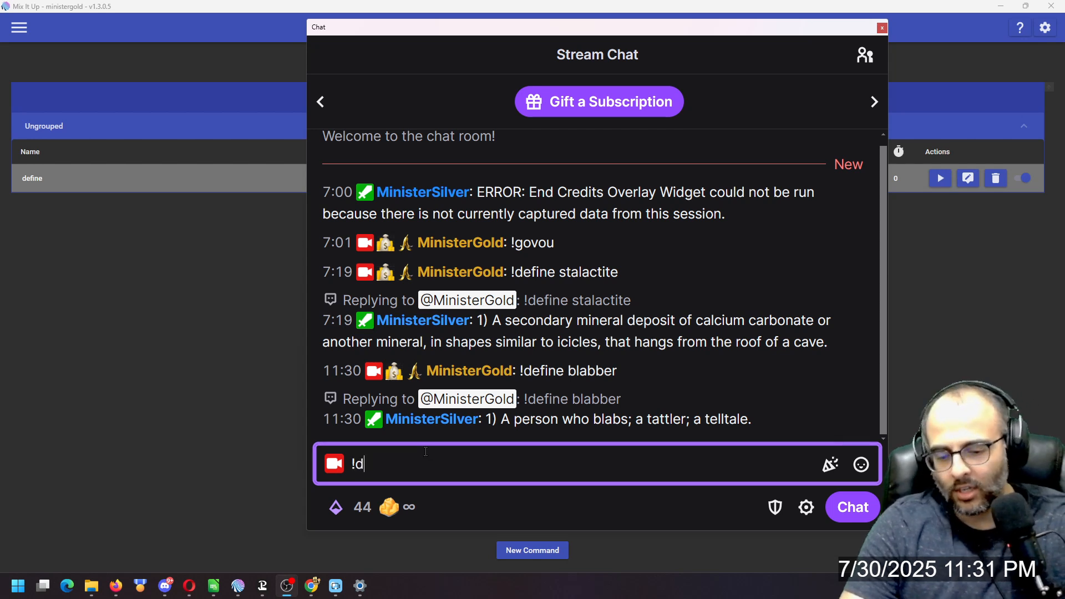
text(efine blab)
key(Return)
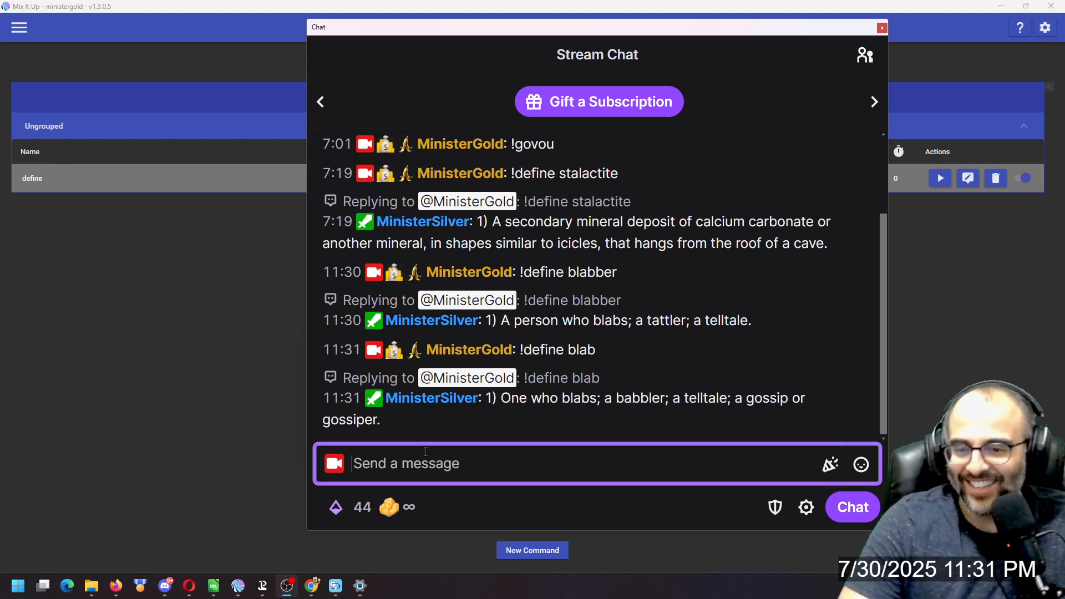
Send the chat message "!define gossip".
text(!)
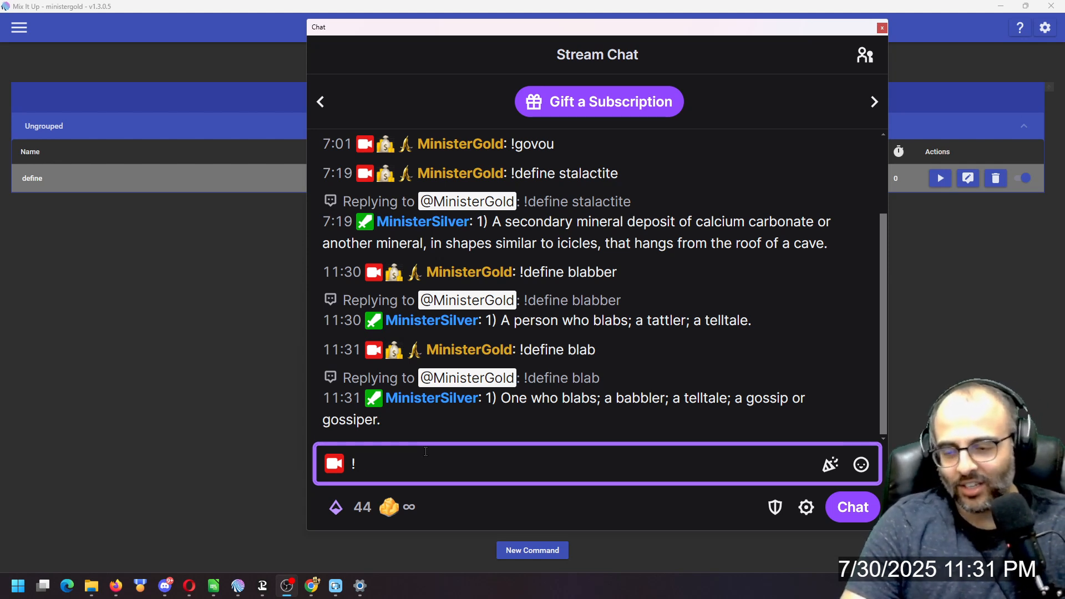
text(define )
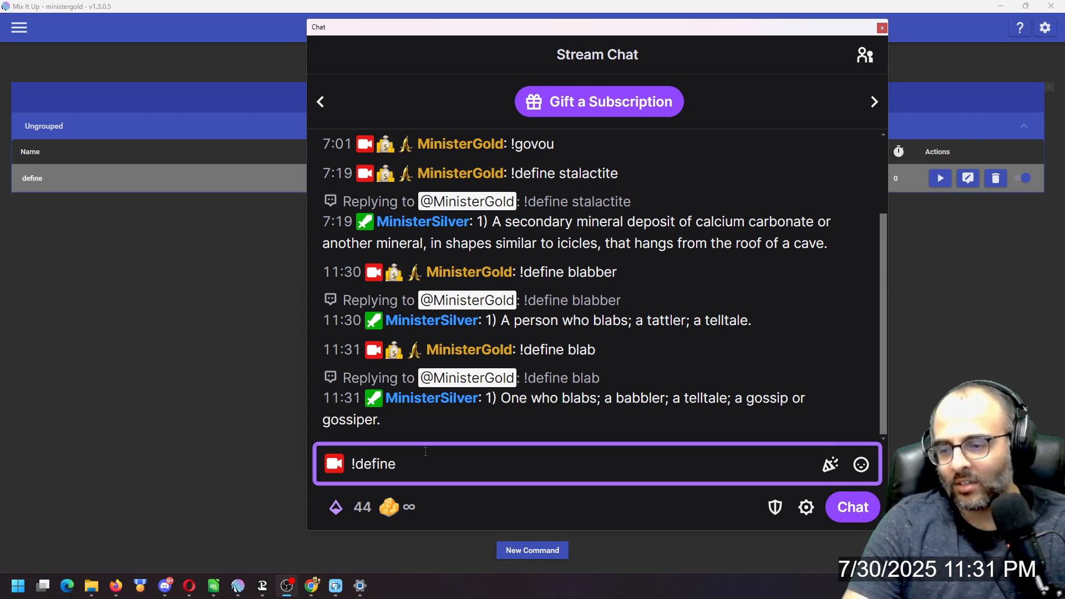
text(gossip)
key(Return)
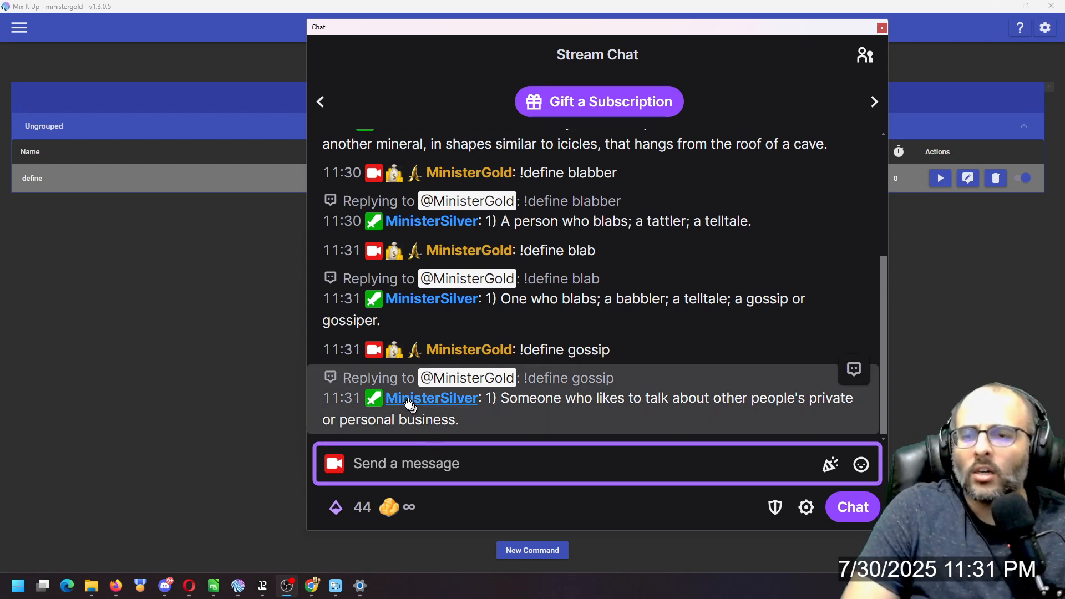
Move the chat window aside and expand the define command's Web Request action.
drag(657, 31, 0, 268)
click(519, 235)
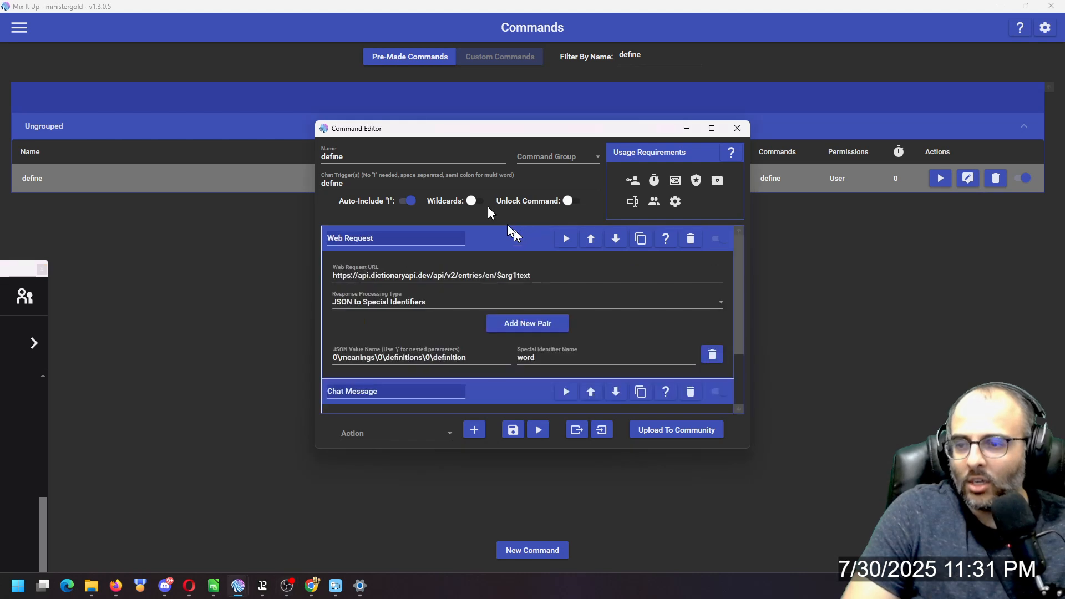